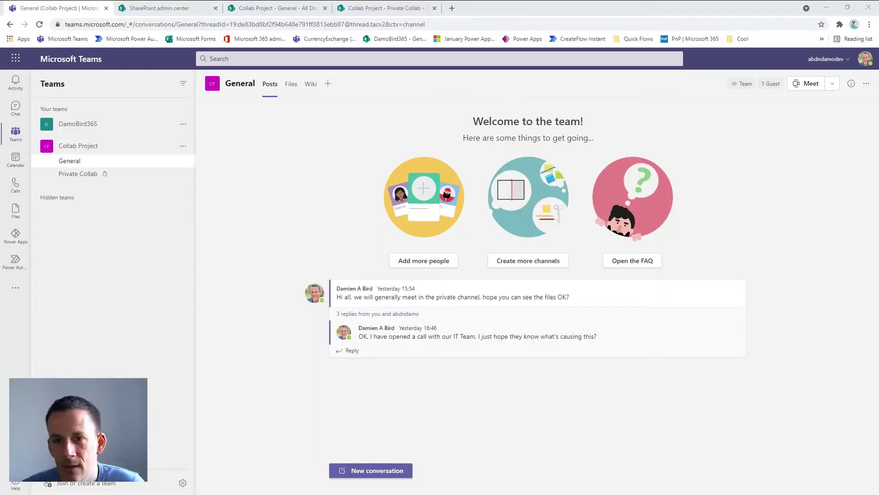
View the General channel's files, then the Private Collab channel's files listing Private Collab Doc.docx
left_click(289, 87)
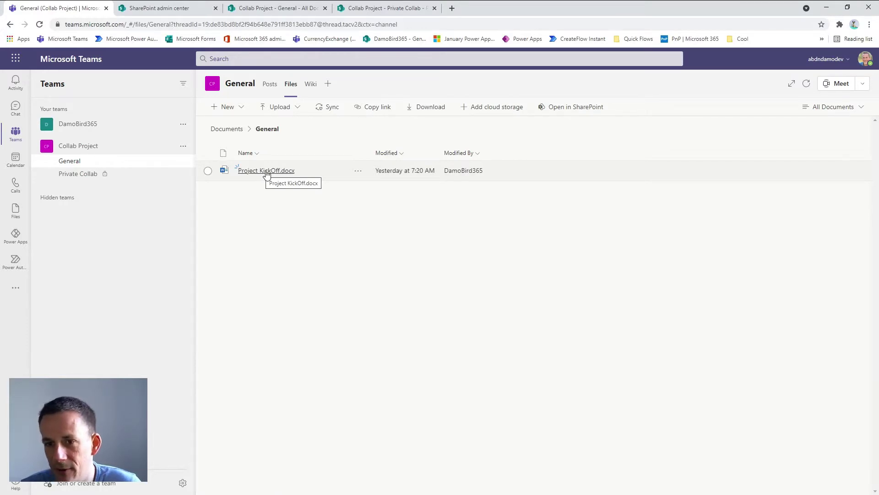
left_click(87, 176)
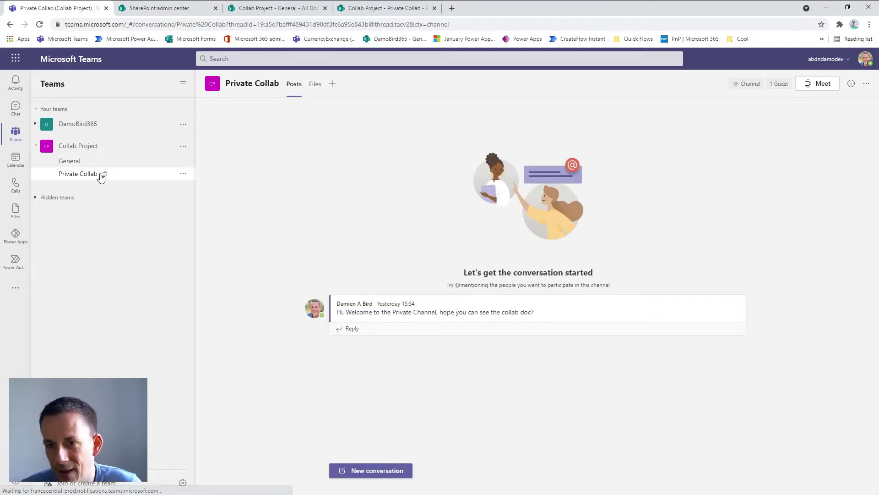
left_click(318, 89)
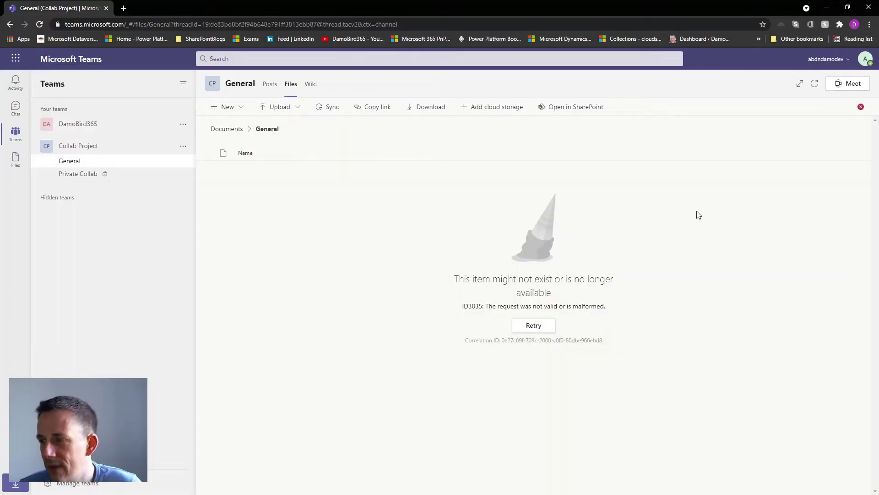
Confirm the guest account is signed in, then try the Private Collab channel's Files
left_click(865, 60)
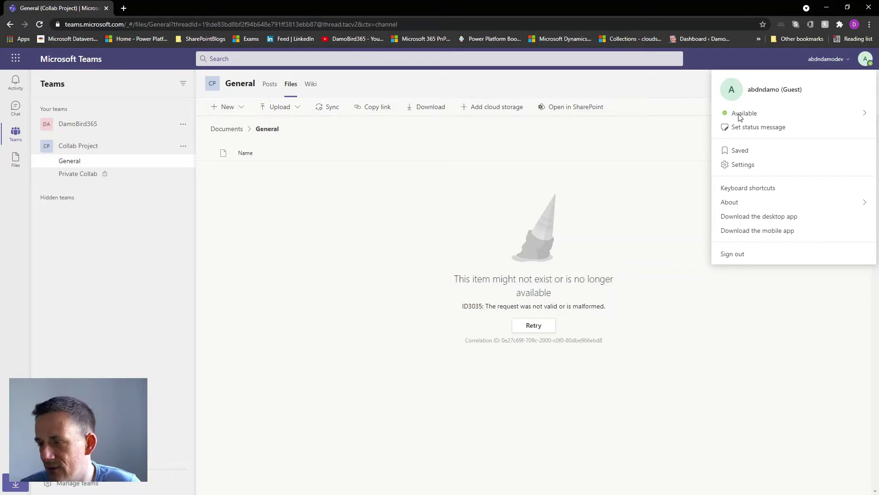
left_click(387, 256)
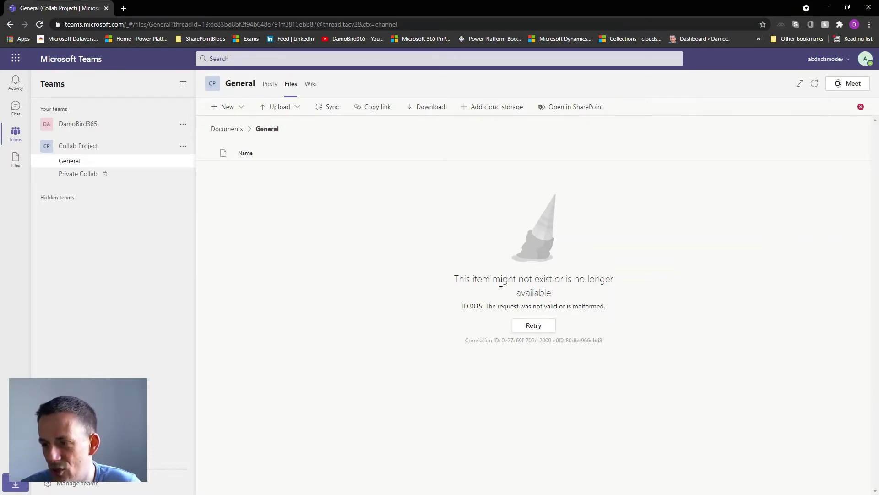
left_click(79, 176)
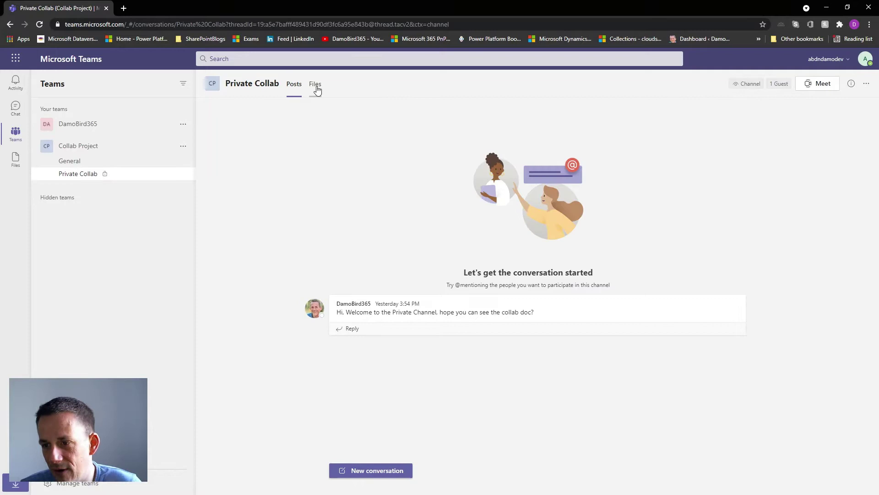
left_click(315, 85)
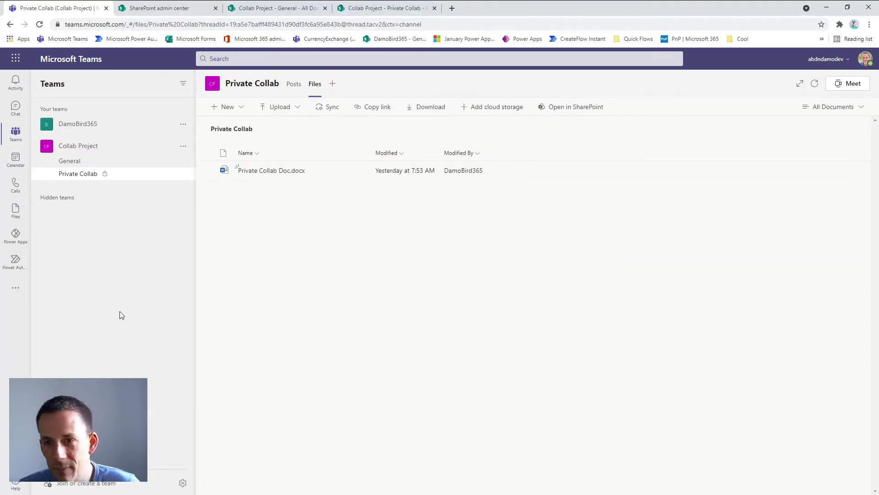
In SharePoint admin center, filter Active sites by 'collab' to find Collab Project
left_click(184, 10)
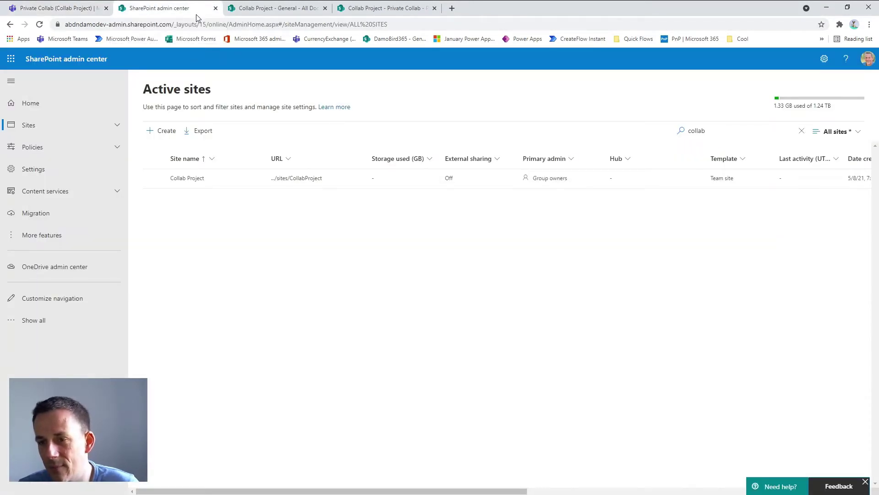
left_click(689, 132)
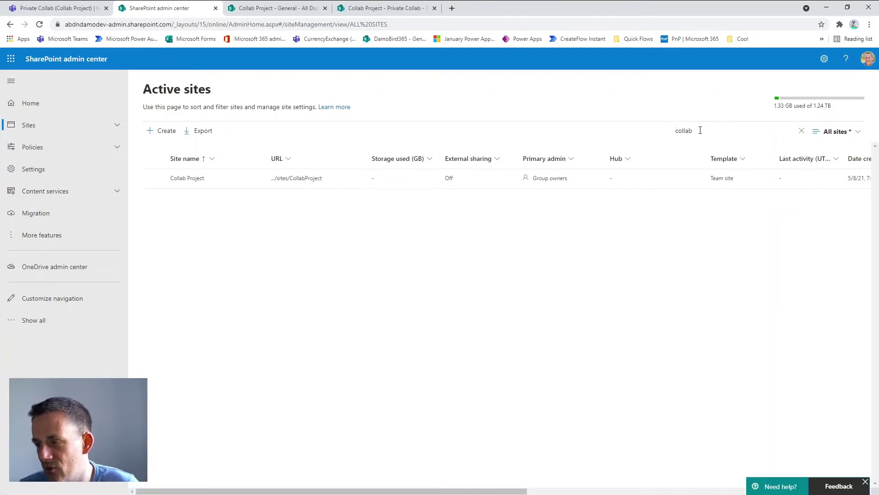
left_click(284, 122)
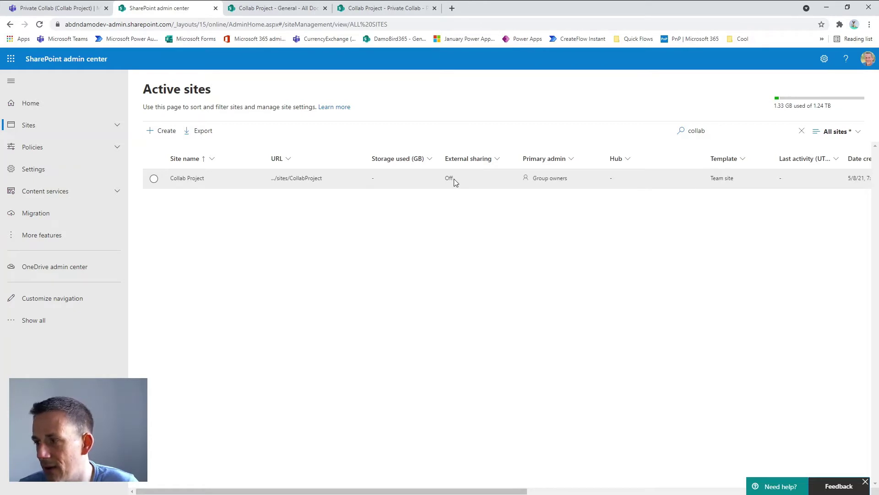
Set the Collab Project site's sharing to 'Existing guests only' and save
left_click(154, 179)
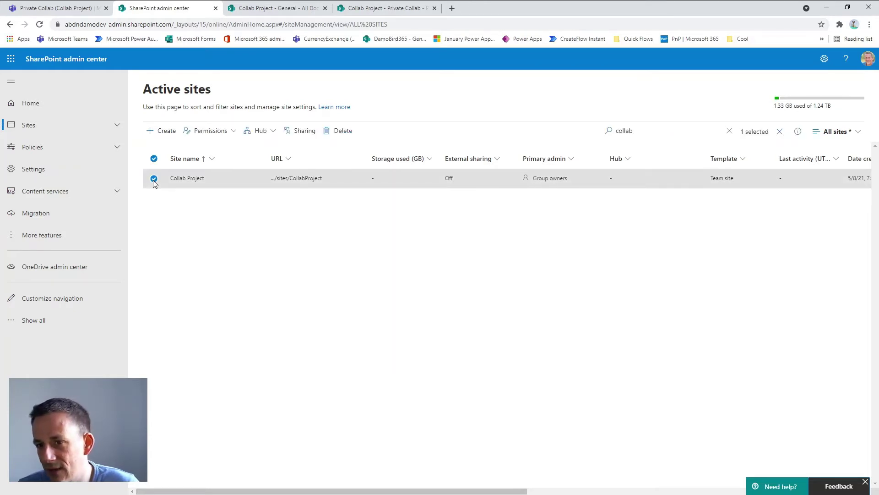
left_click(300, 134)
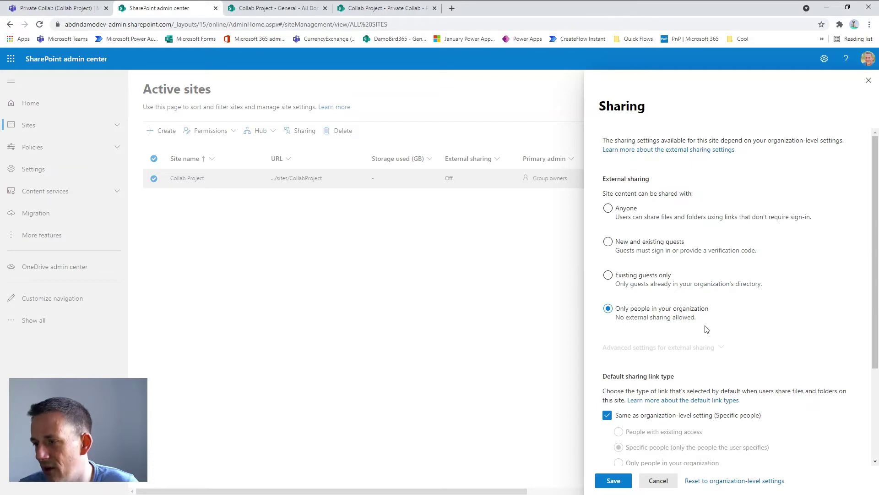
left_click(608, 275)
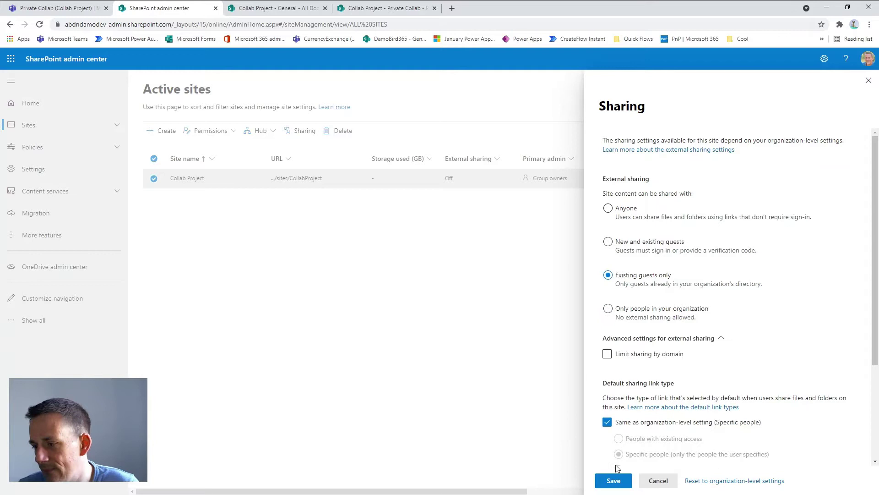
left_click(614, 480)
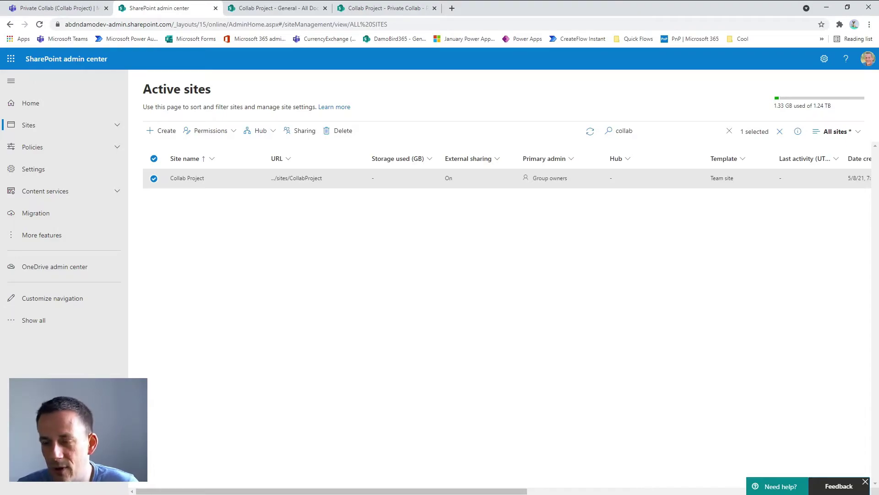
As the guest, recheck General's Files and Private Collab's Files in Teams
key("alt+Tab")
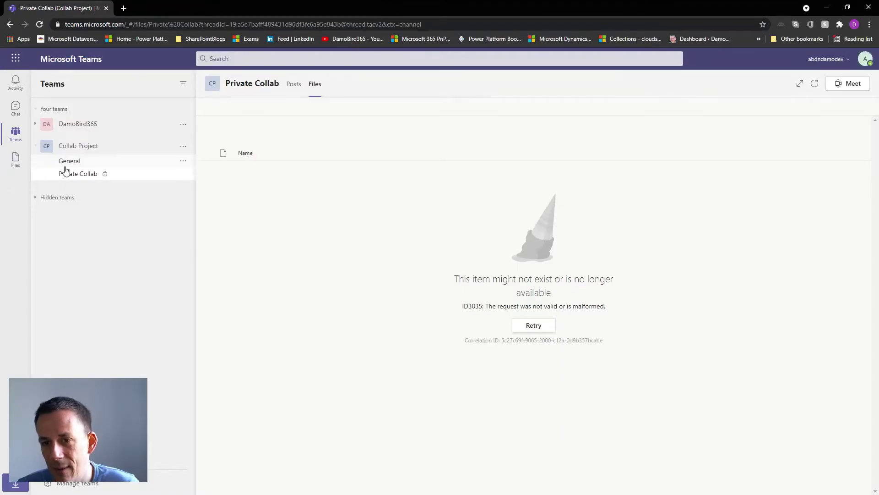
left_click(66, 162)
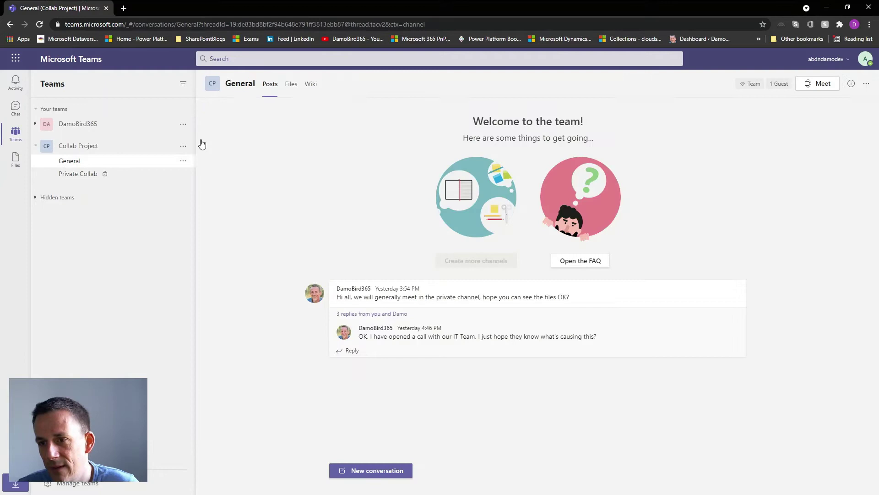
left_click(290, 84)
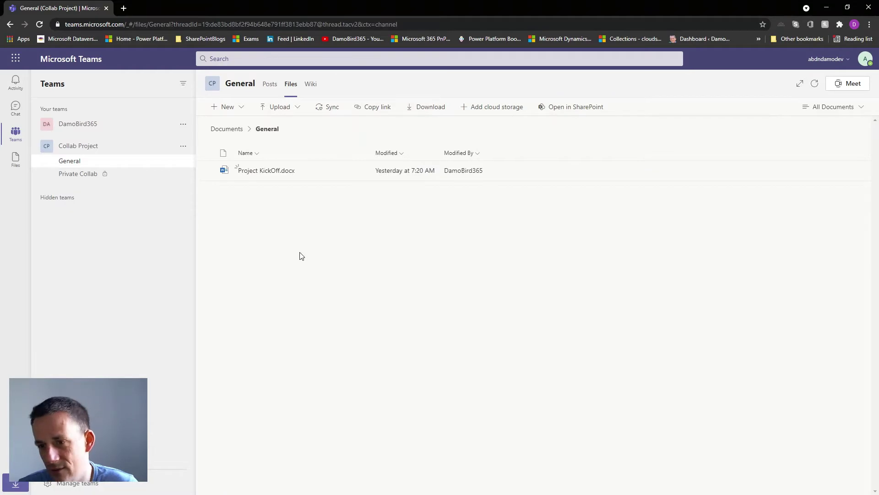
left_click(79, 176)
left_click(316, 89)
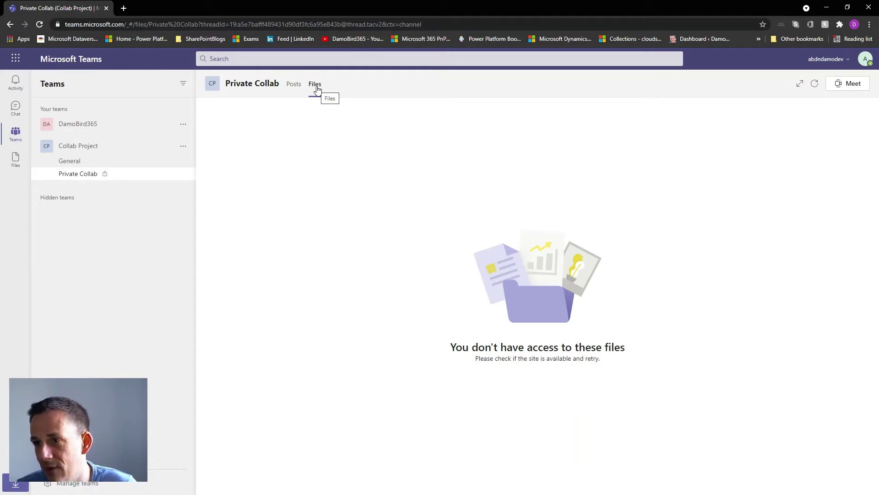
Open the General files library in SharePoint and view the Collab Project - Private Collab site
key("alt+Tab")
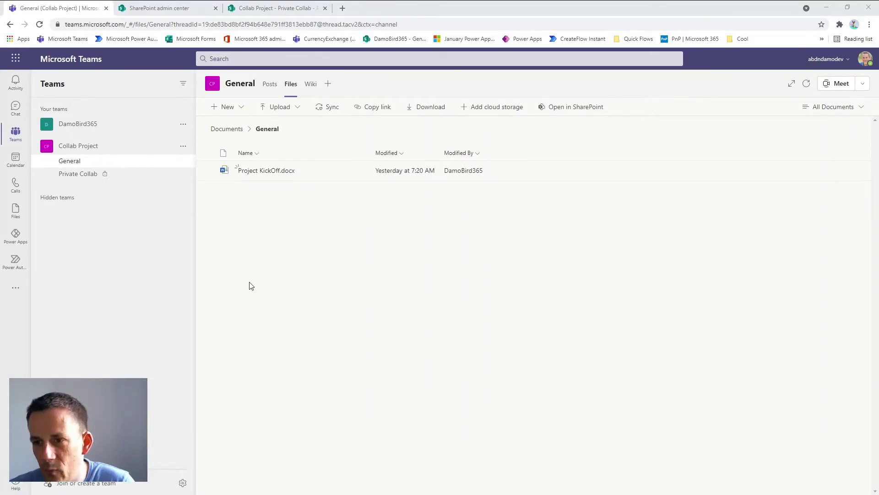
left_click(573, 110)
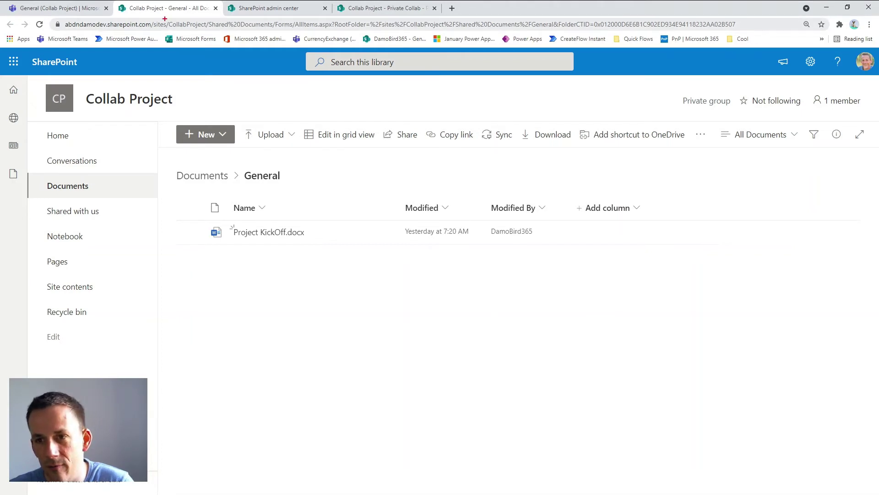
mouse_move(161, 17)
left_mouse_down()
mouse_move(196, 33)
mouse_move(235, 32)
mouse_move(211, 31)
left_mouse_up()
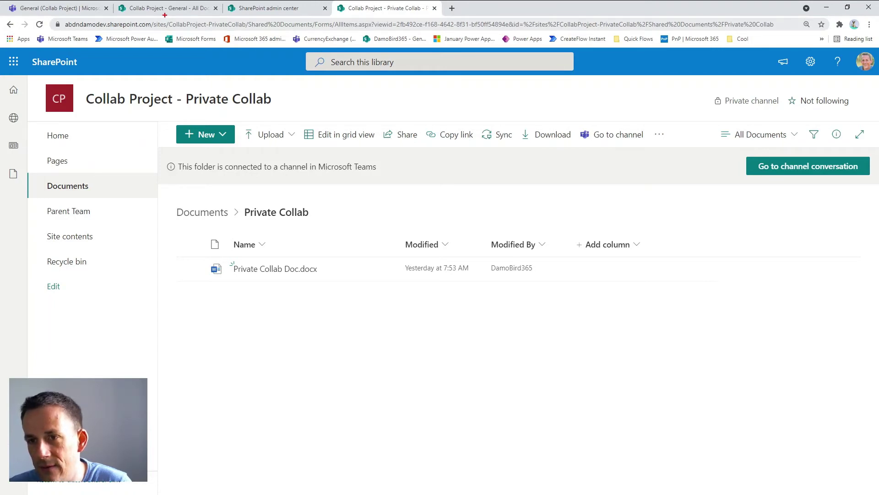
Clear the URL annotation and bring up SetExternalSharingScriptDemo.ps1 in PowerShell ISE
mouse_move(165, 16)
left_mouse_down()
mouse_move(182, 31)
mouse_move(252, 31)
left_mouse_up()
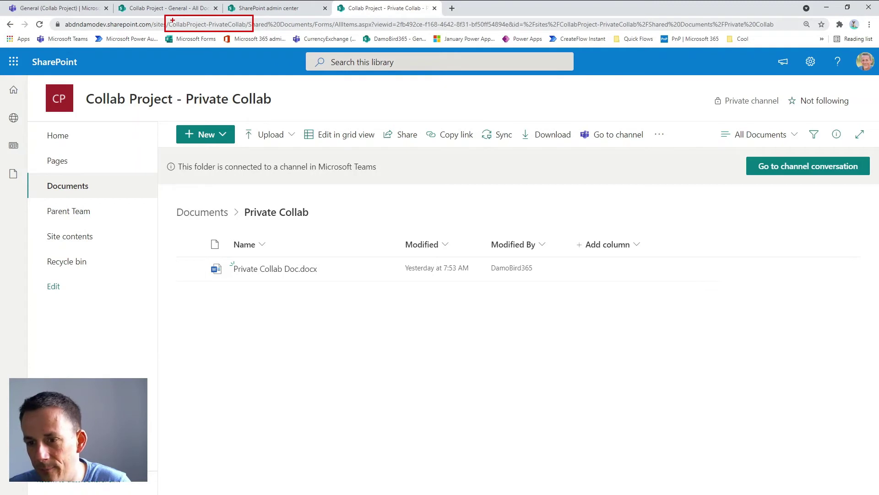
key("Escape")
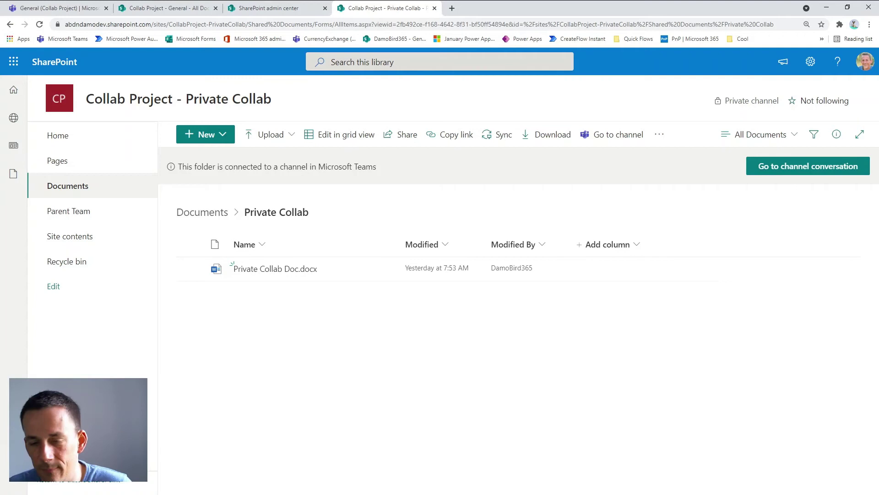
key("alt+Tab")
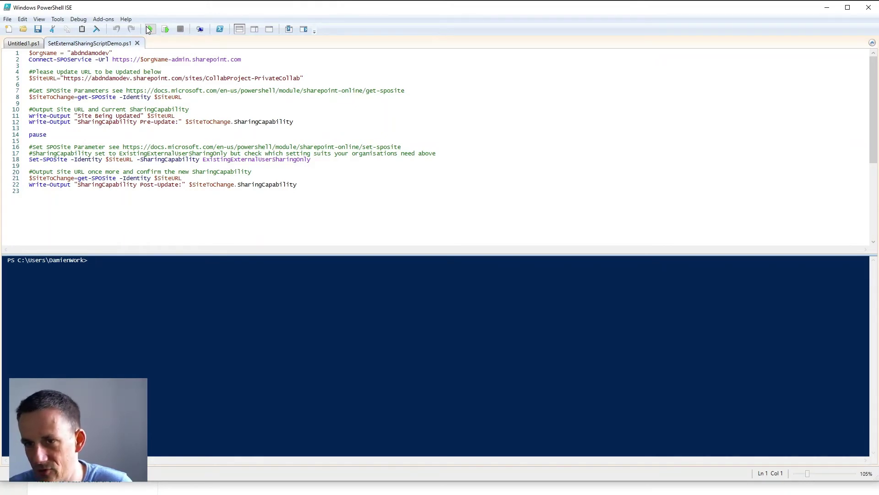
Run the sharing script and sign in with the SharePoint admin account's e-mail and password
left_click(150, 30)
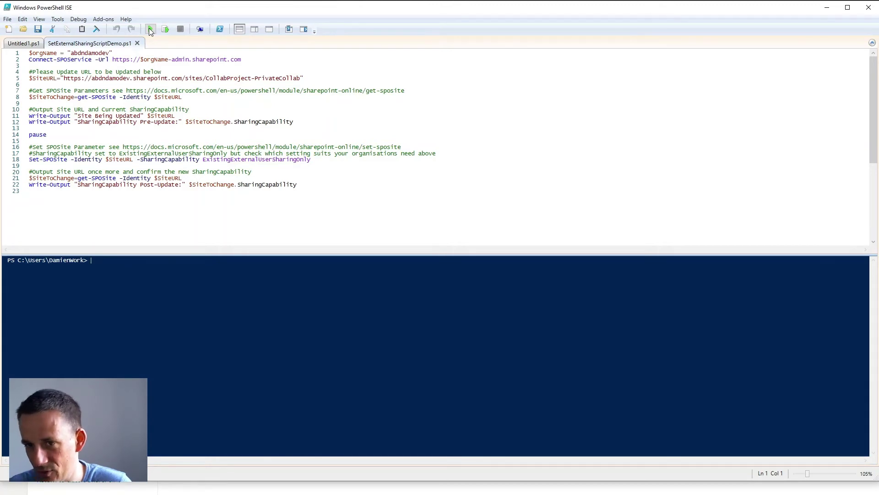
left_click(150, 30)
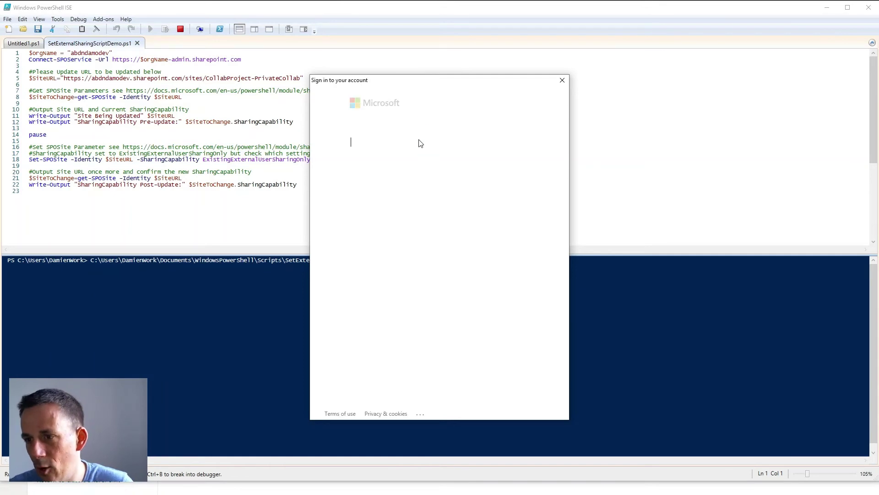
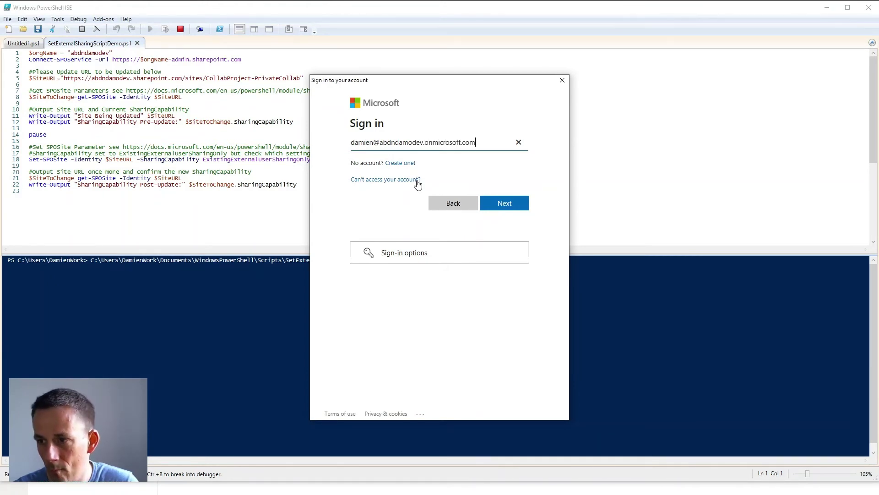
key("Return")
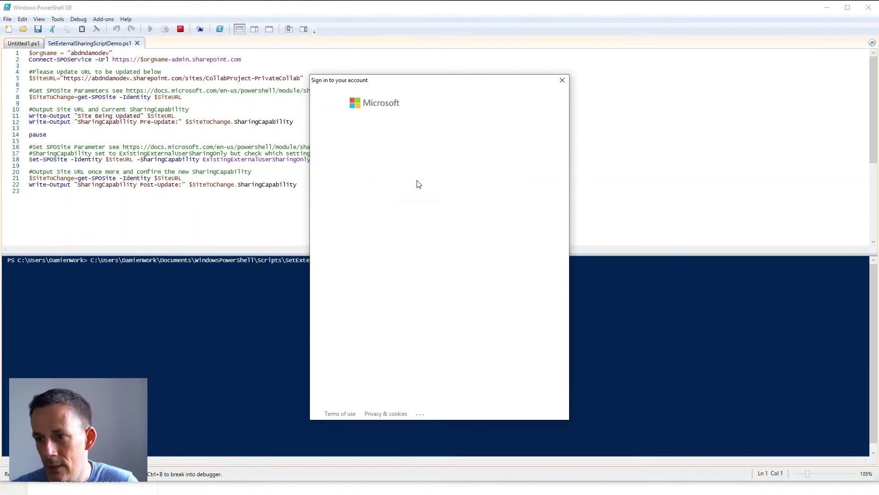
type("••••••••••••••••")
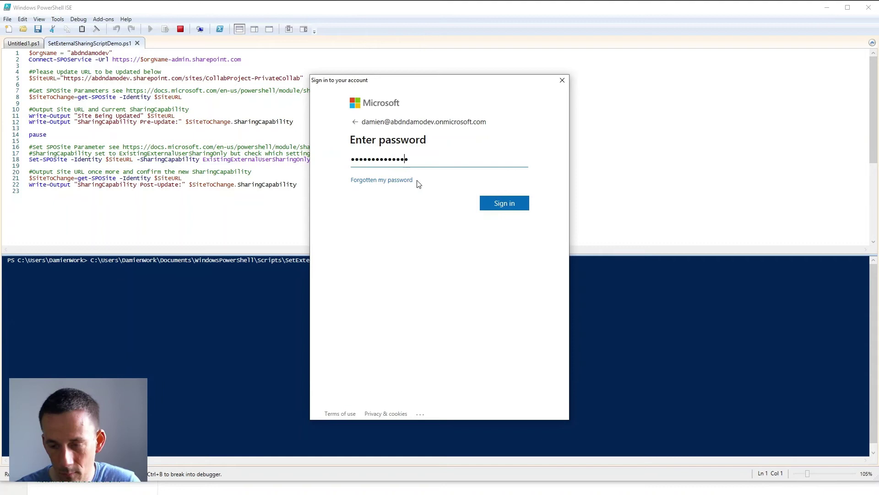
left_click(491, 198)
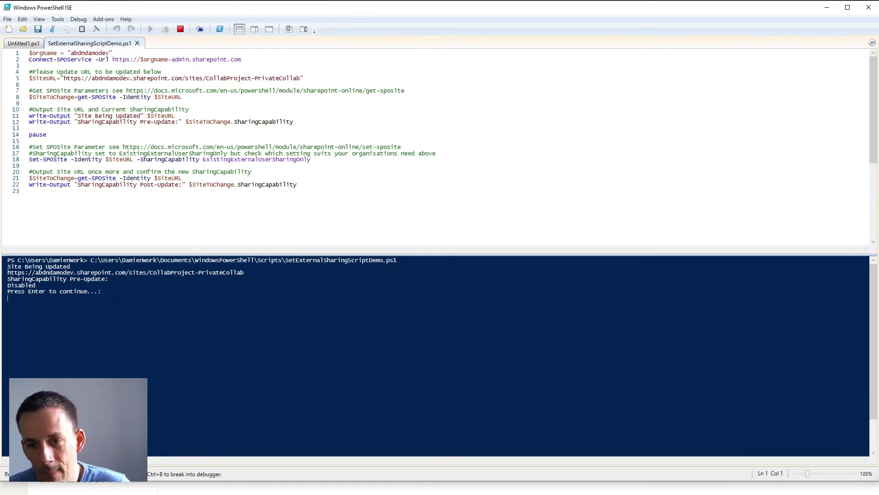
Continue the paused script and highlight the new ExistingExternalUserSharingOnly value
key("Return")
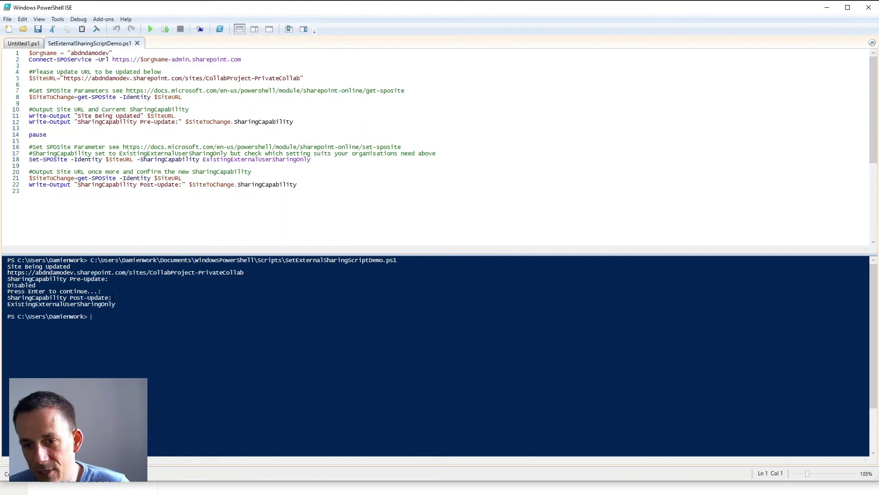
left_click_drag(120, 304, 7, 304)
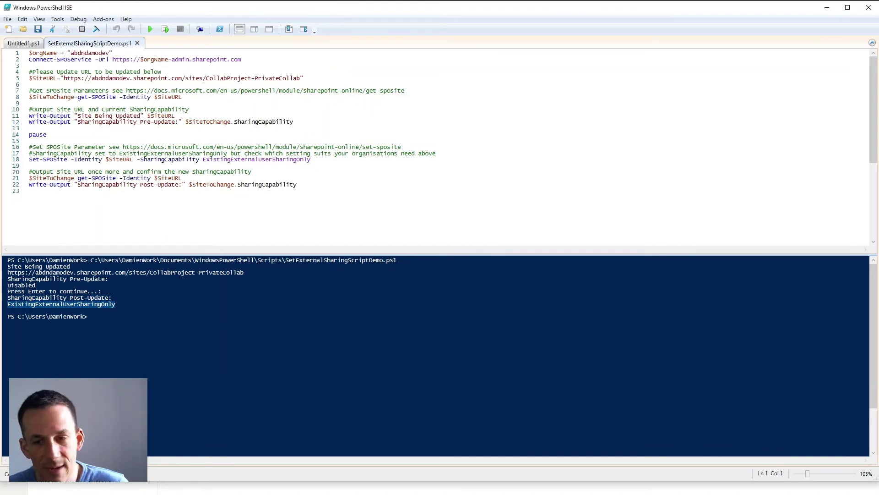
Rerun script lines 21–22 to reconfirm ExistingExternalUserSharingOnly, then return to Teams in Chrome
left_click(328, 185)
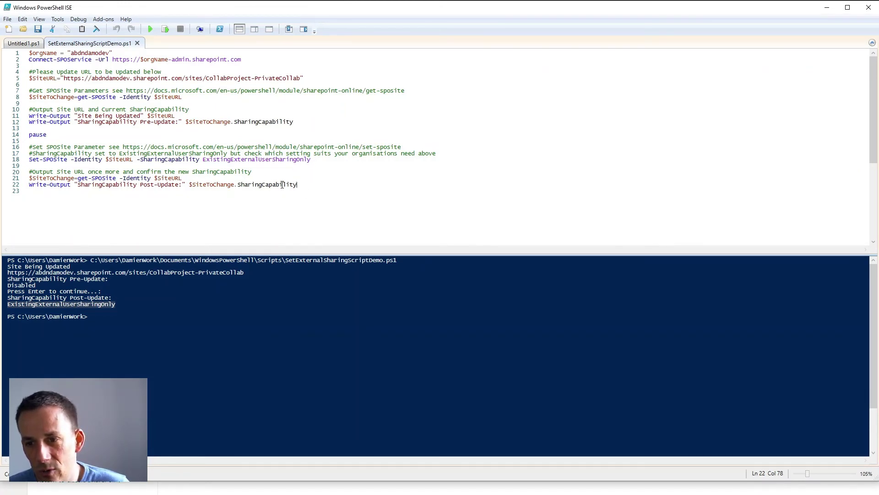
left_click_drag(298, 184, 27, 179)
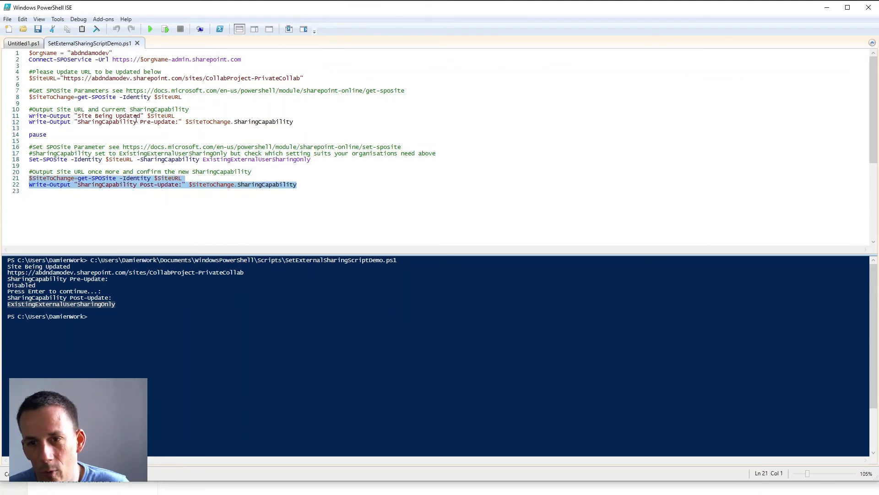
left_click(166, 29)
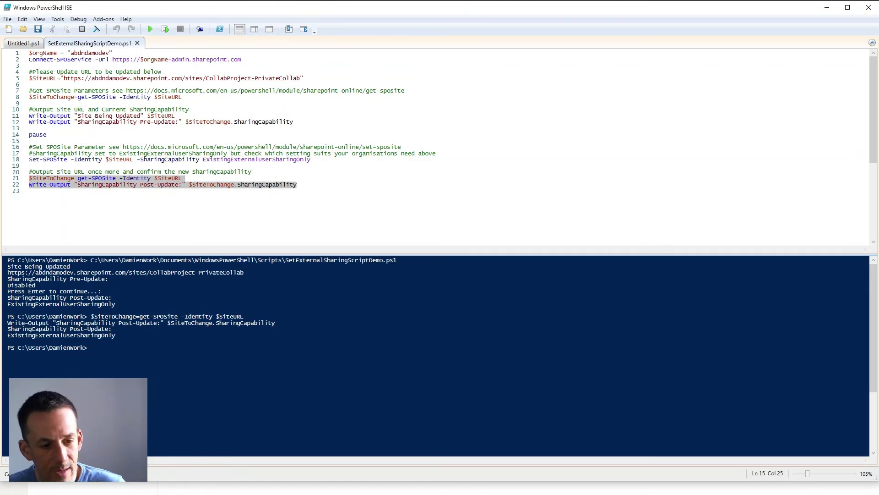
key("alt+Tab")
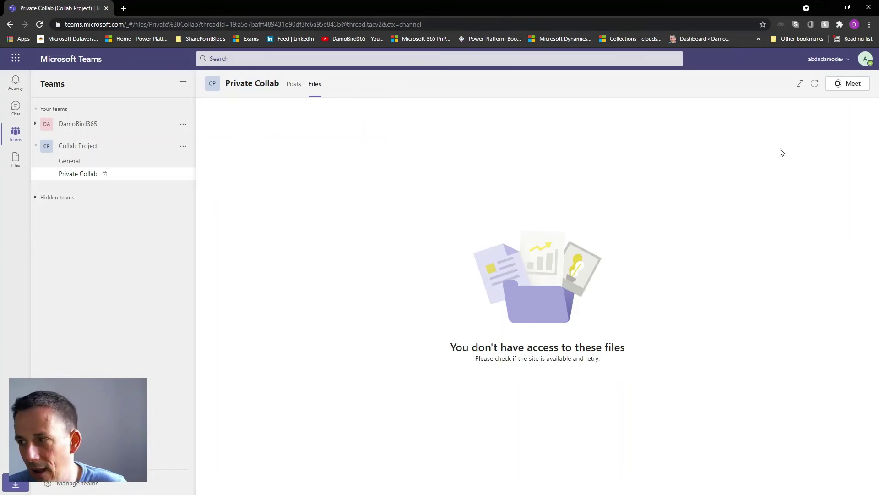
Confirm the guest account is signed in, then view the Private Collab channel's Files showing Private Collab Doc.docx
left_click(867, 58)
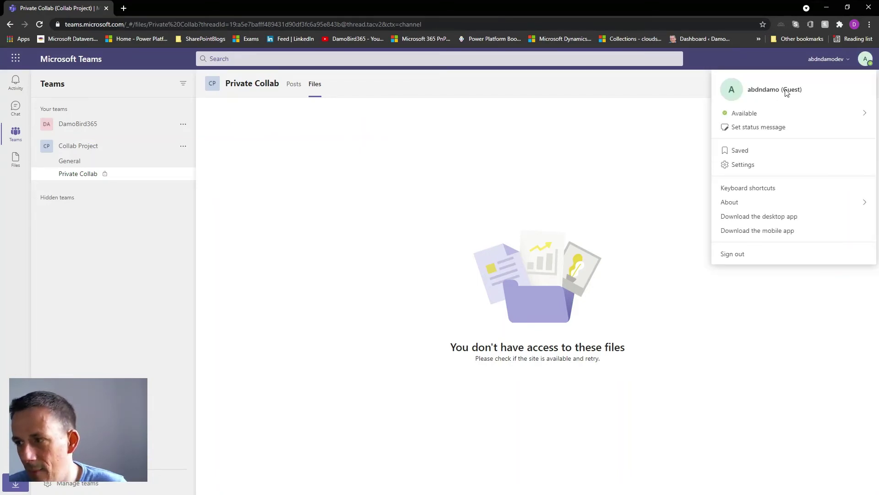
left_click(81, 178)
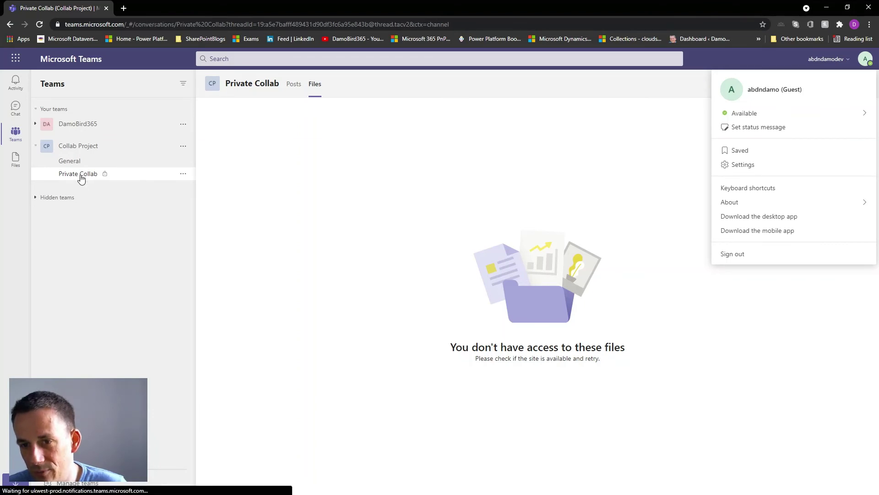
left_click(314, 87)
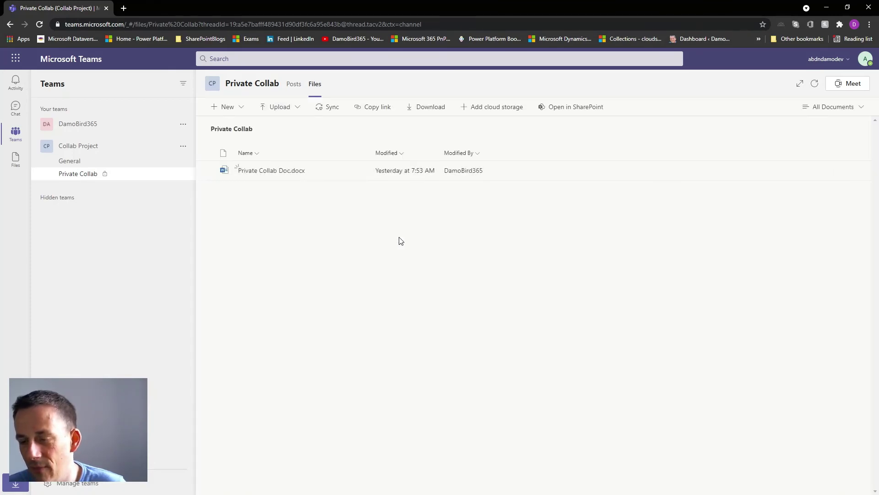
Open Private Collab Doc.docx in the Teams document viewer
left_click(285, 174)
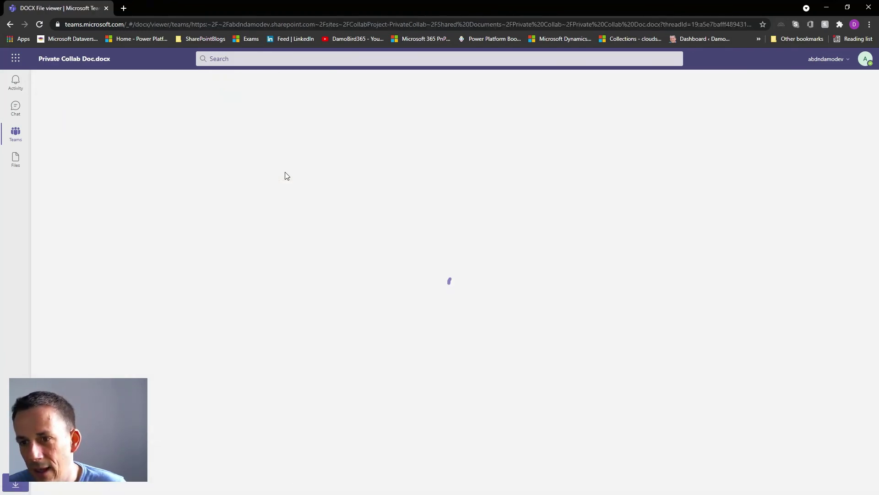